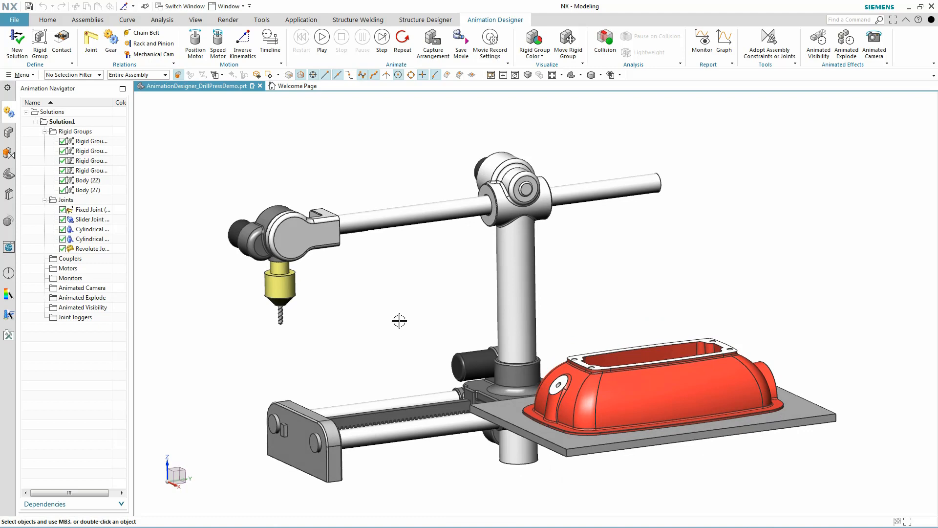
# Step: Color the model by rigid group and inspect the joint symbols by displaying and hiding them for all joints
pyautogui.click(522, 48)
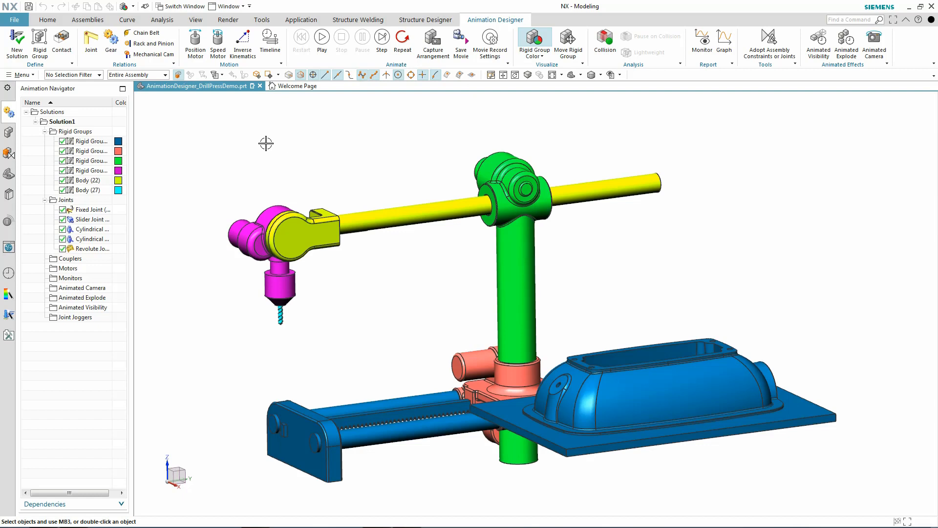
pyautogui.moveTo(266, 144); pyautogui.dragTo(268, 147, button='middle')
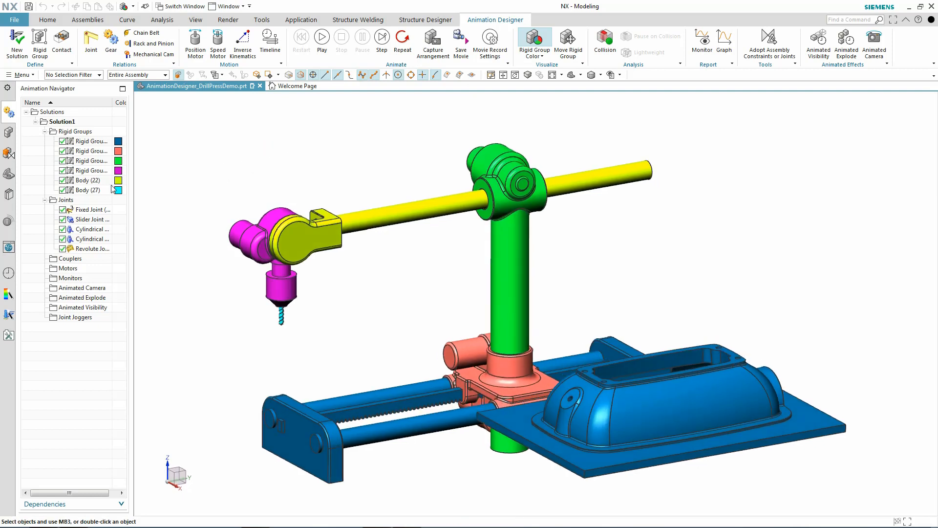
pyautogui.rightClick(89, 205)
pyautogui.click(124, 227)
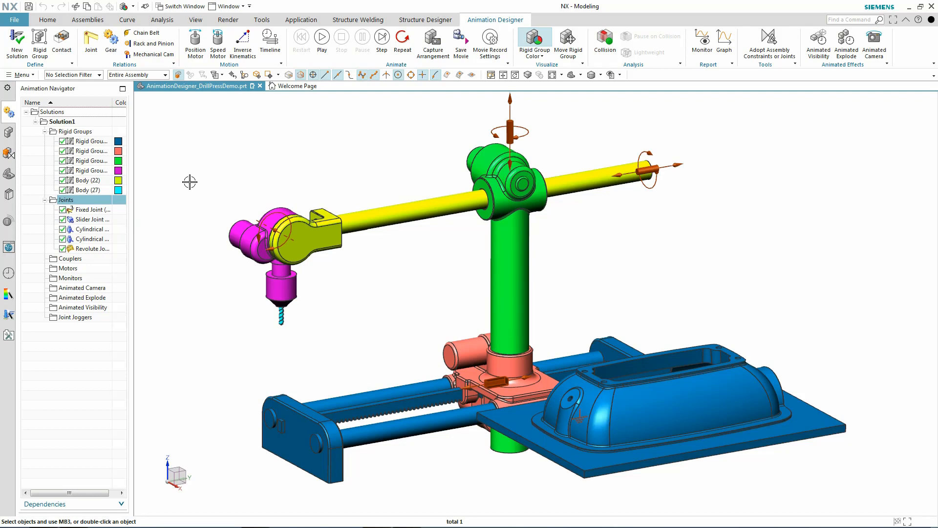
pyautogui.rightClick(90, 202)
pyautogui.click(124, 227)
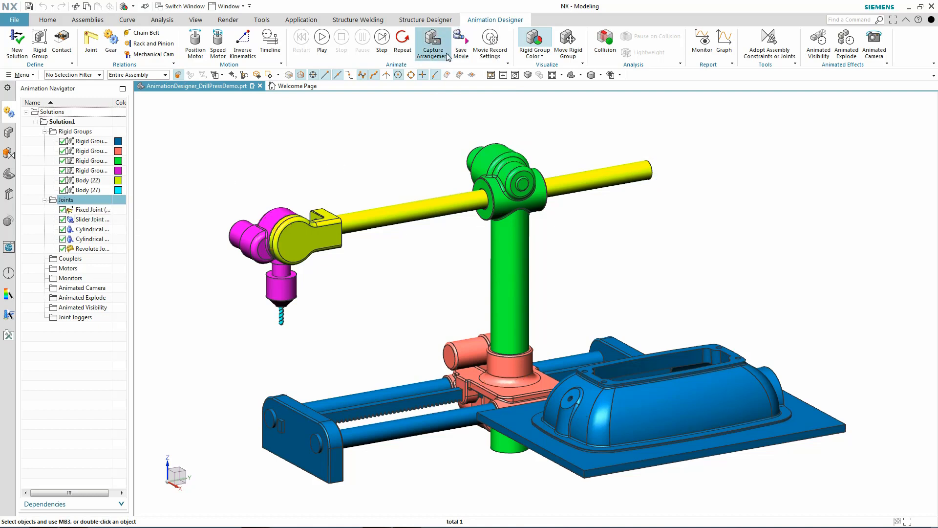
# Step: Test the mechanism by moving the drill head's rigid group freely, and close the Move Rigid Group command
pyautogui.click(568, 41)
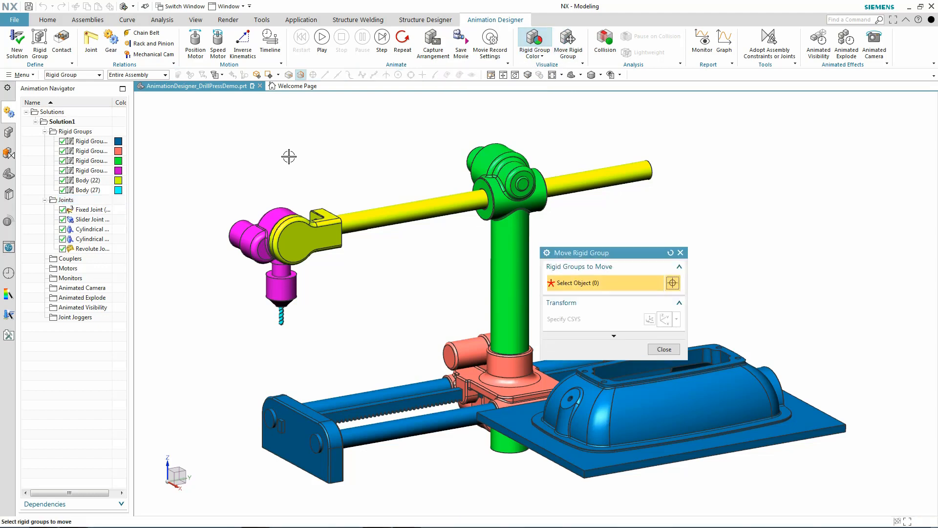
pyautogui.click(270, 275)
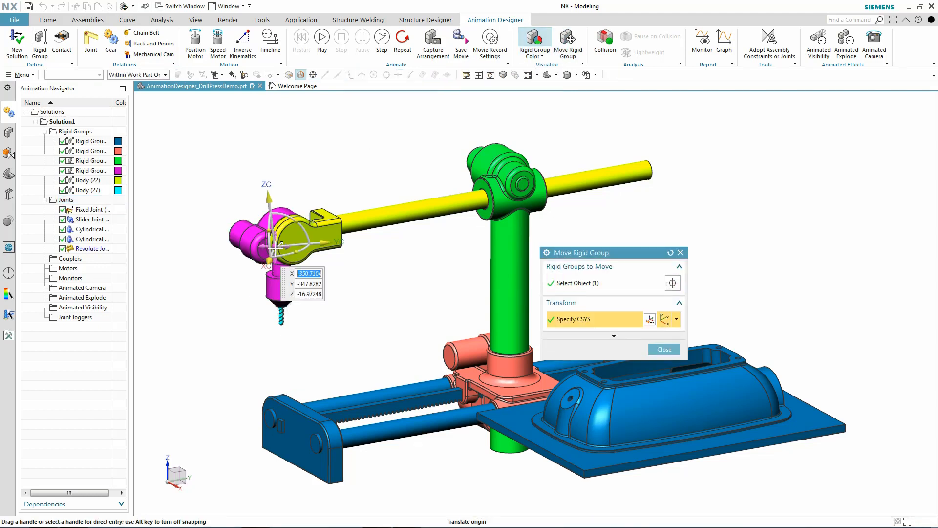
pyautogui.moveTo(276, 247); pyautogui.dragTo(295, 241)
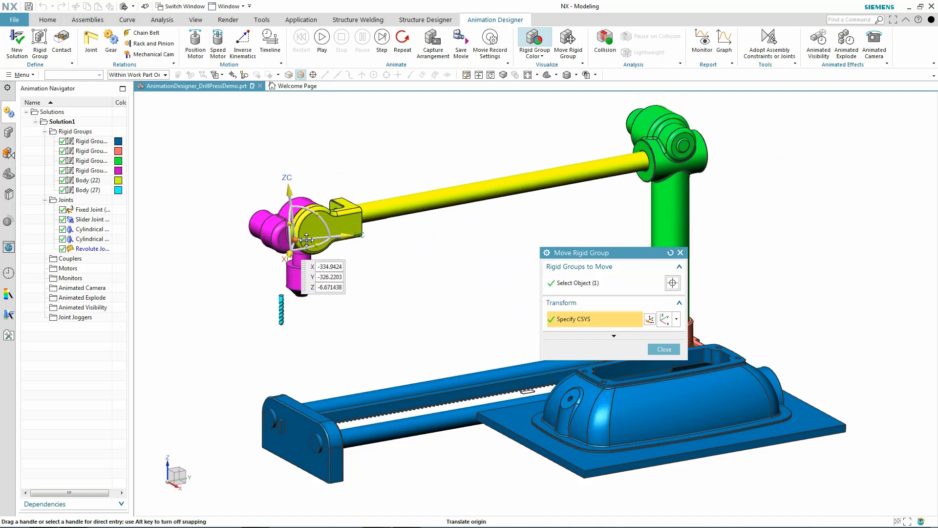
pyautogui.click(664, 349)
# Step: Create a screw joint between the drill chuck and the drill bit along the bit's axis, keeping the default pitch
pyautogui.scroll(5, 266, 312)
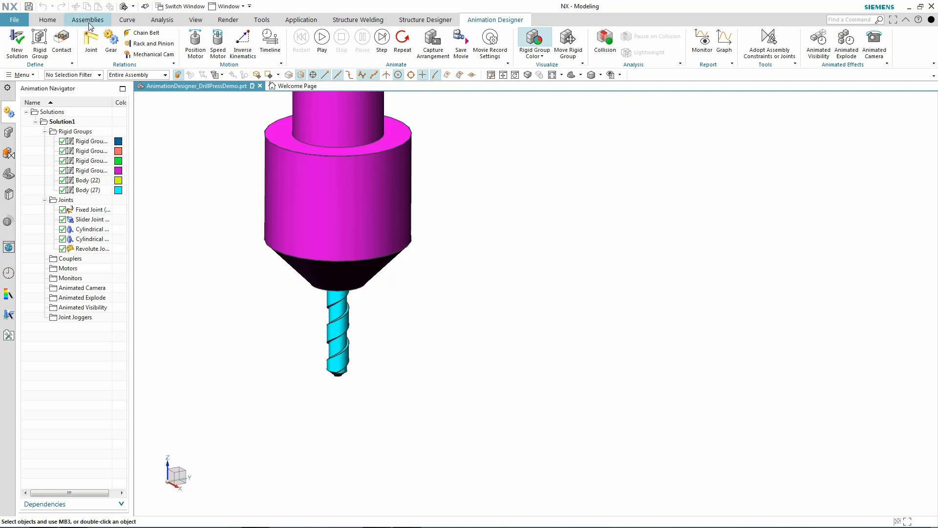
pyautogui.click(90, 44)
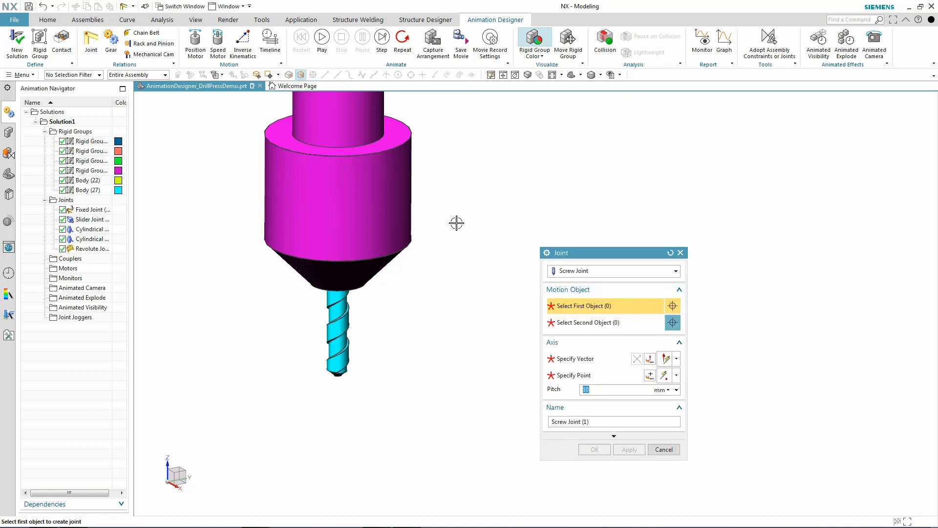
pyautogui.click(374, 210)
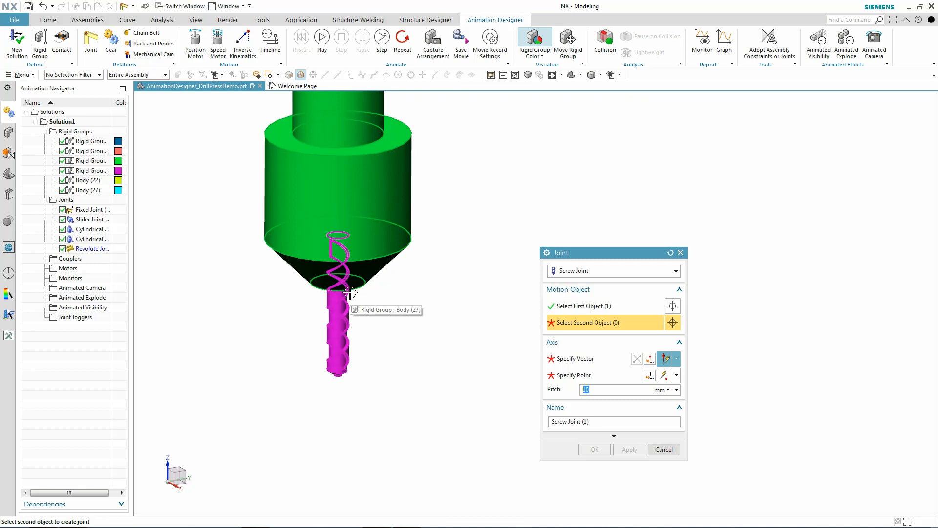
pyautogui.click(340, 342)
pyautogui.scroll(2, 341, 349)
pyautogui.scroll(2, 341, 350)
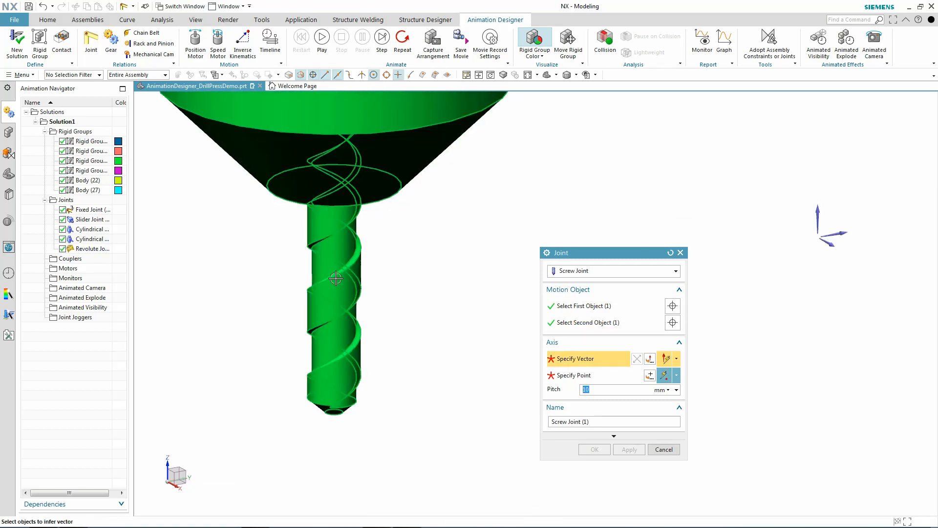
pyautogui.click(336, 264)
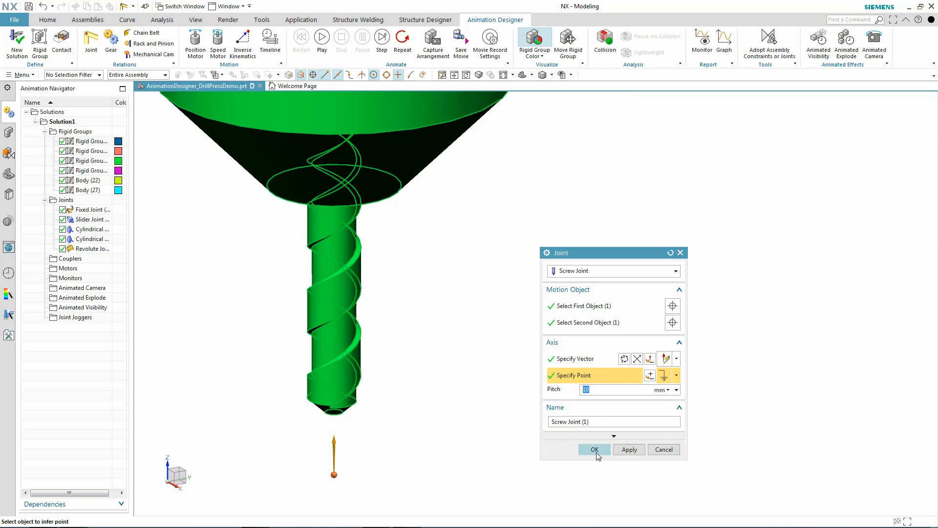
pyautogui.click(595, 449)
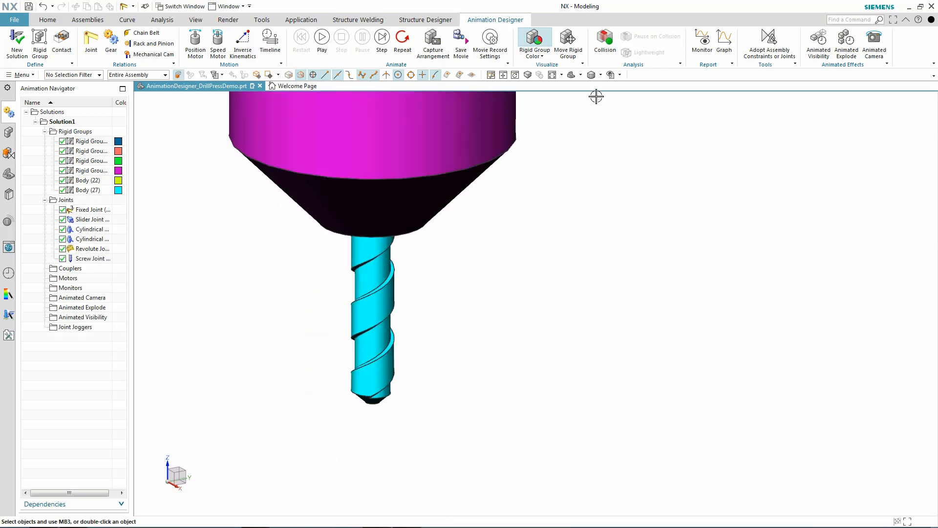
# Step: Turn off rigid group coloring and start an Inverse Kinematics motion for the drill head, with the center of the chuck's lower edge as start point
pyautogui.click(552, 75)
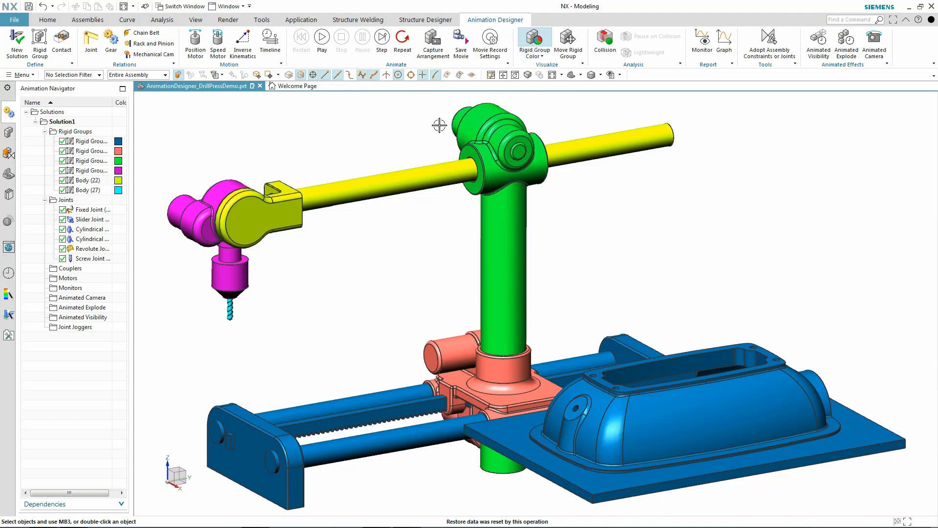
pyautogui.click(518, 52)
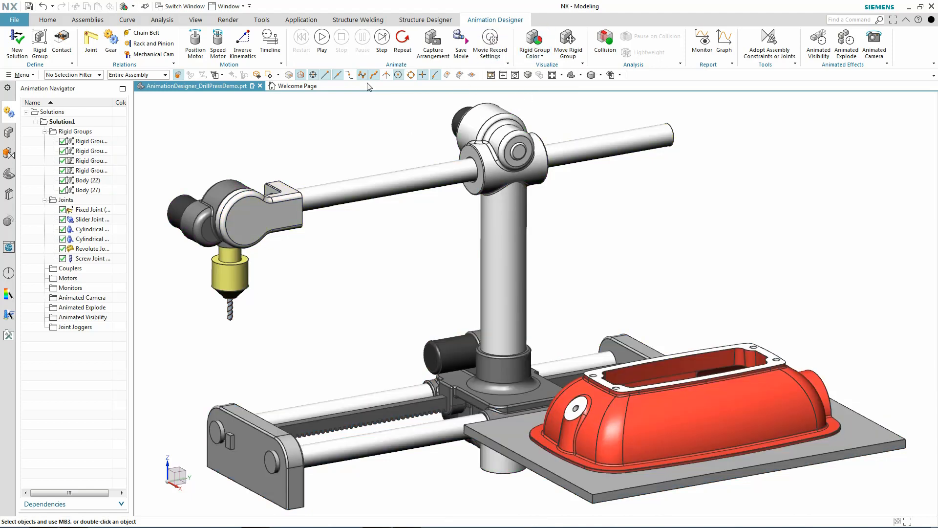
pyautogui.click(243, 41)
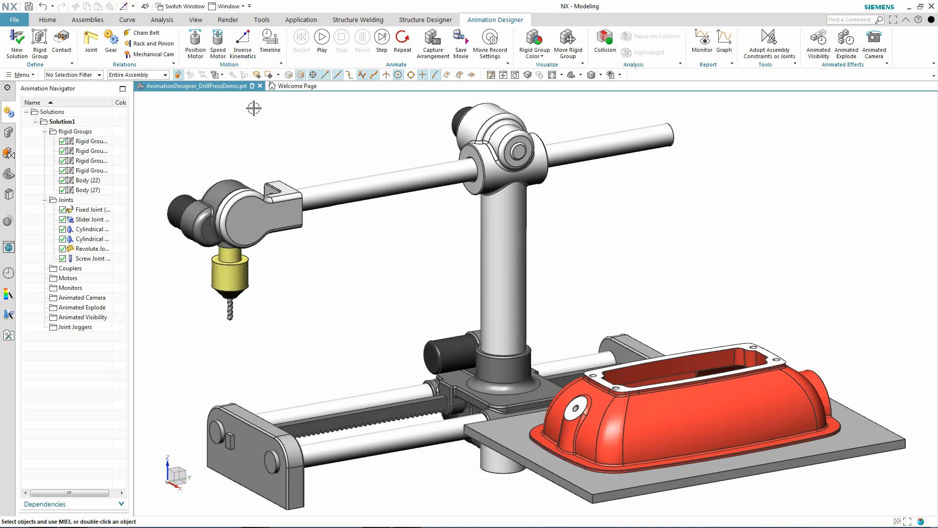
pyautogui.click(229, 282)
pyautogui.scroll(4, 232, 304)
pyautogui.scroll(2, 234, 288)
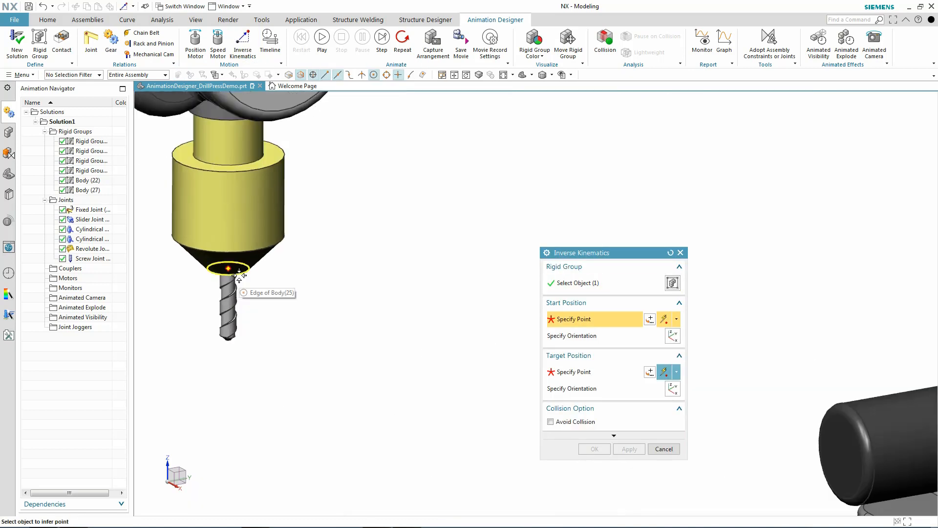
pyautogui.click(236, 268)
# Step: Set the inverse kinematics target point at the center of the hole in the red housing's angled round boss
pyautogui.scroll(-5, 324, 297)
pyautogui.scroll(-3, 324, 297)
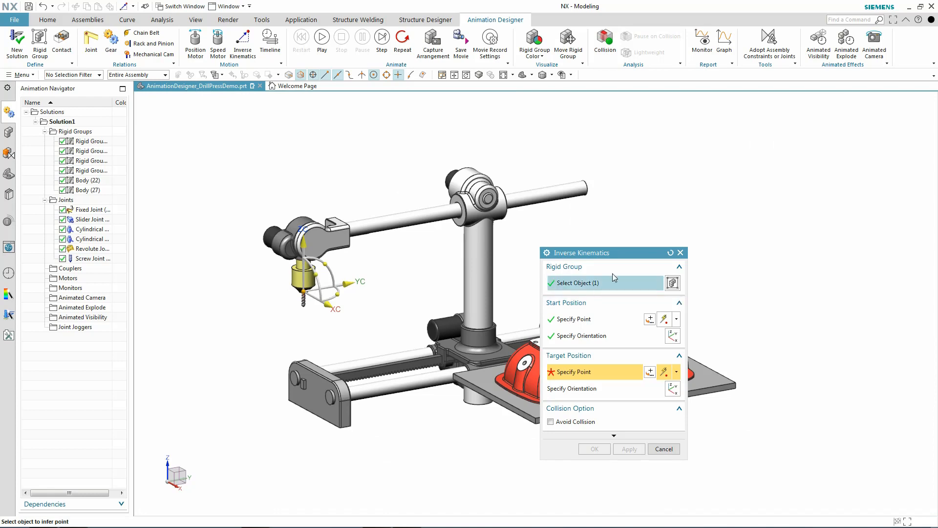
pyautogui.moveTo(616, 255); pyautogui.dragTo(699, 144)
pyautogui.scroll(5, 537, 359)
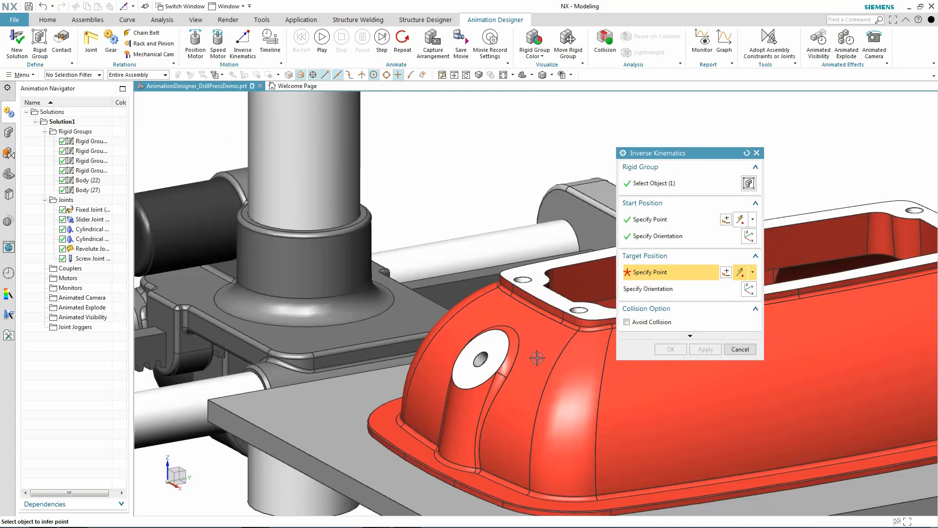
pyautogui.click(436, 348)
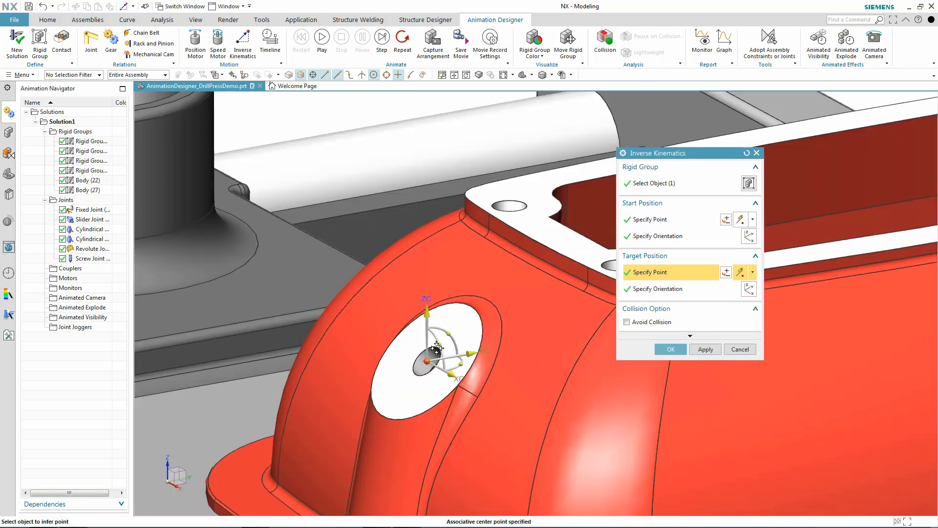
# Step: Rotate the target orientation so ZC points out along the boss hole's axis, offset the target away from the boss, and create the motion
pyautogui.moveTo(444, 330); pyautogui.dragTo(426, 315)
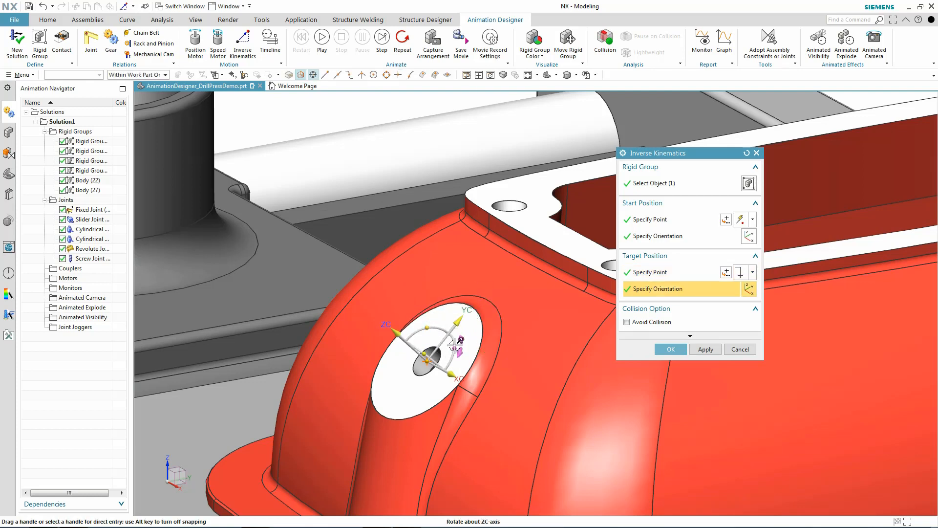
pyautogui.moveTo(454, 347); pyautogui.dragTo(319, 289)
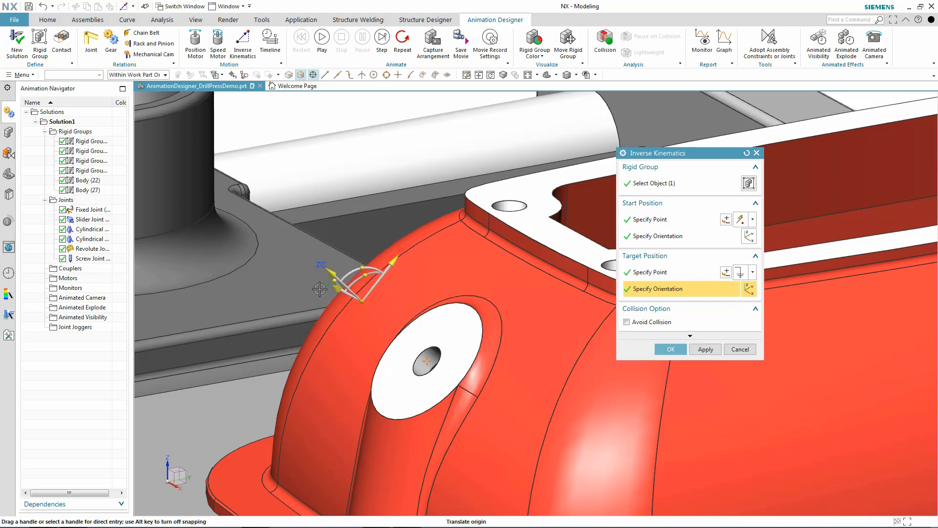
pyautogui.click(670, 348)
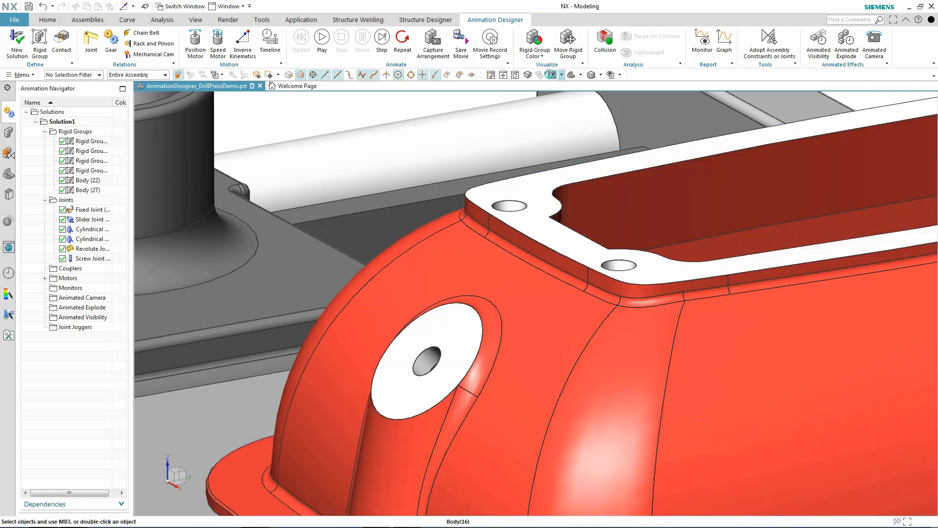
# Step: Expand the list of motors and color the model by motor using Motor Color
pyautogui.click(551, 75)
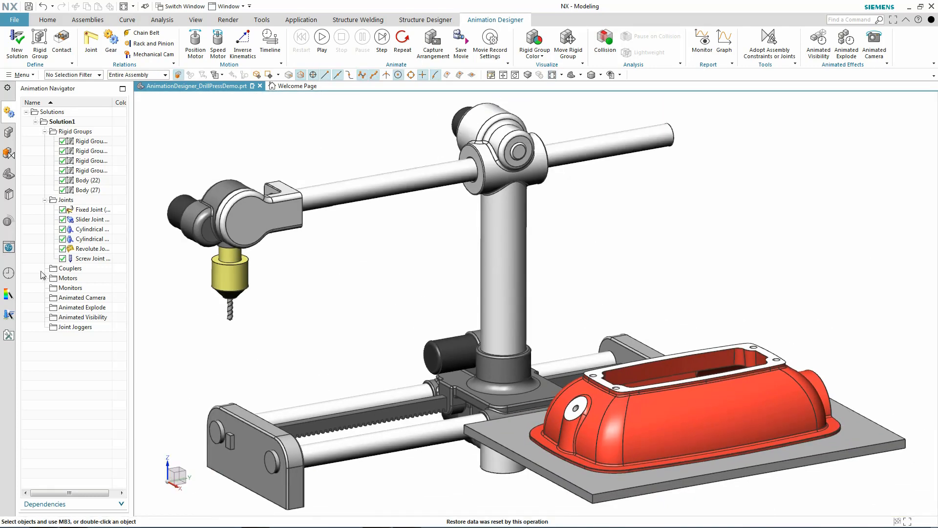
pyautogui.click(45, 278)
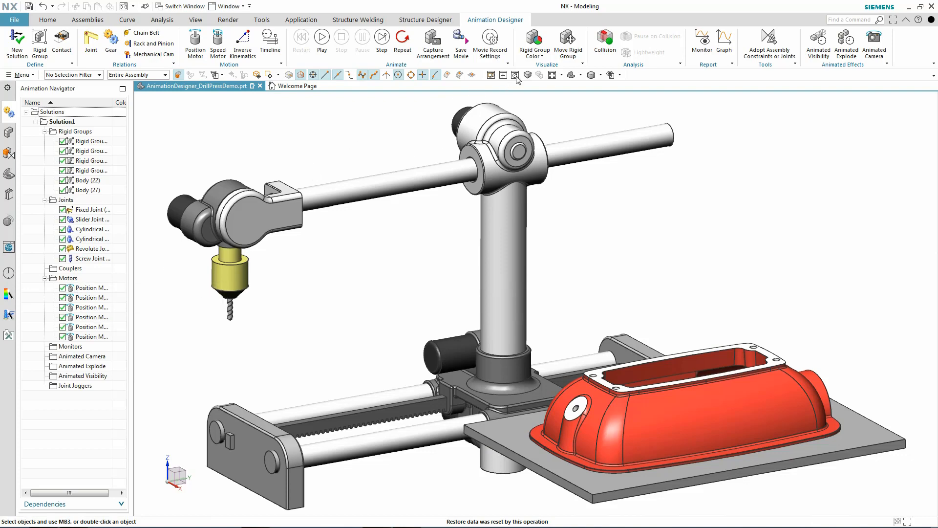
pyautogui.click(544, 56)
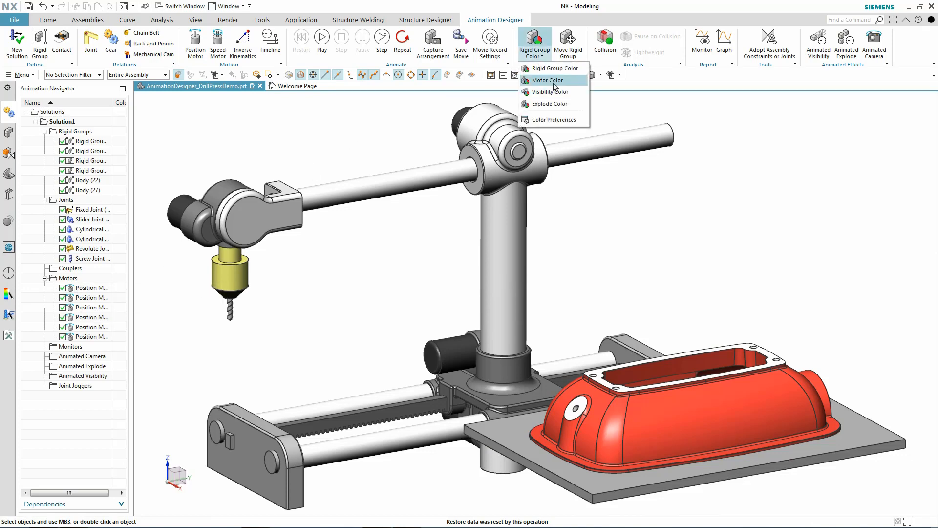
pyautogui.click(556, 80)
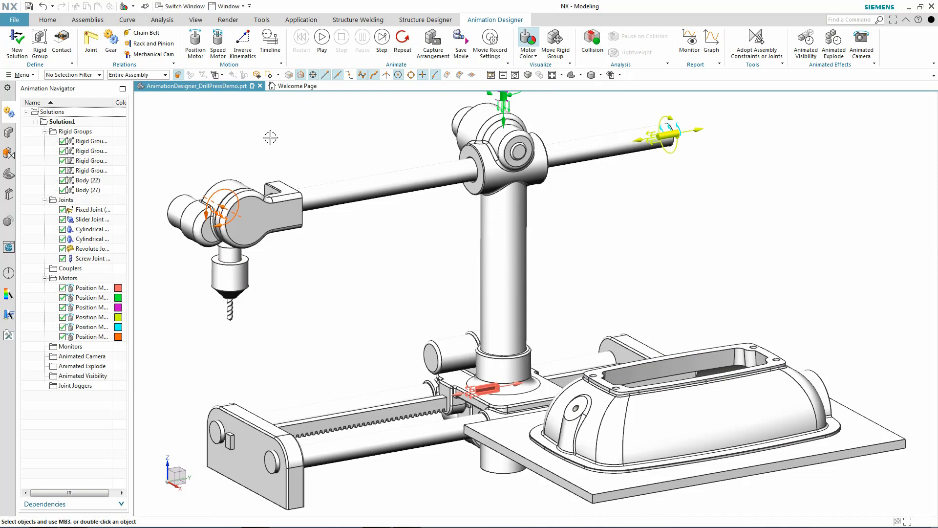
# Step: Play the animation and inspect its motor events on the timeline, fitted to their full duration
pyautogui.click(321, 42)
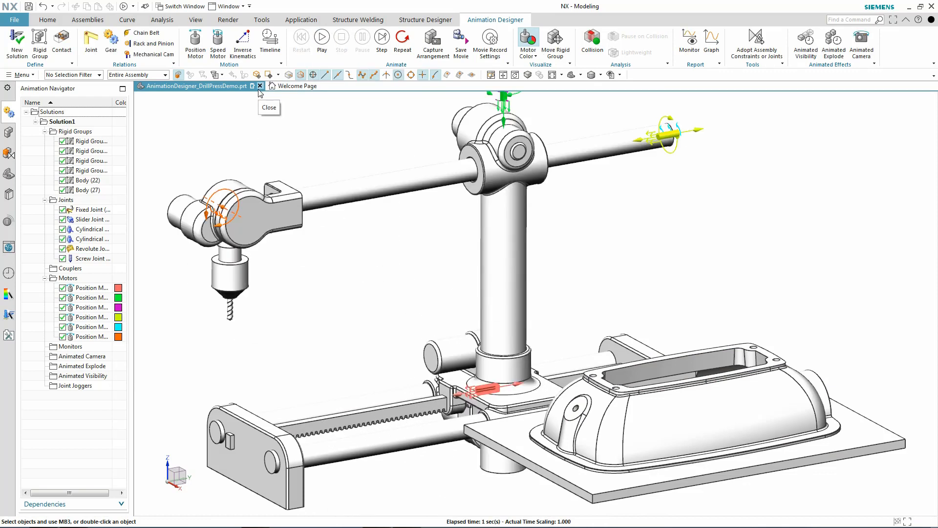
pyautogui.click(270, 42)
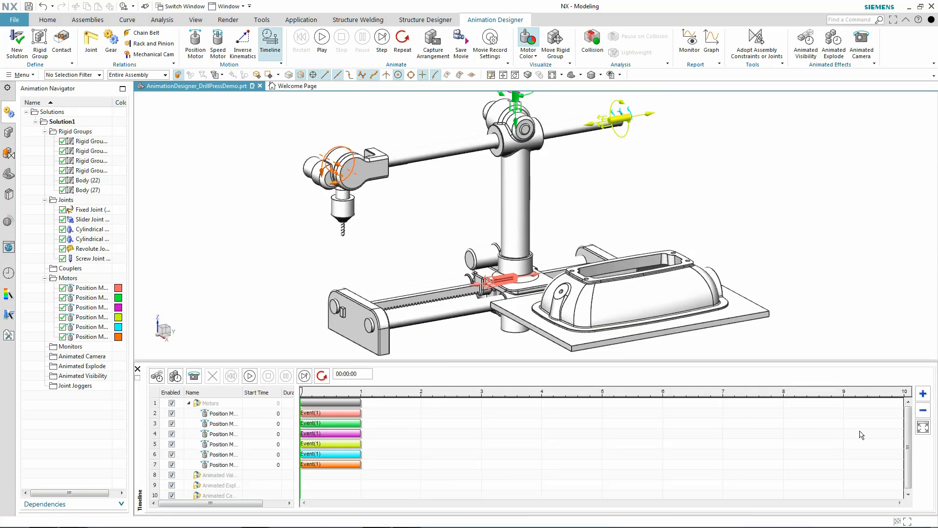
pyautogui.click(923, 426)
pyautogui.moveTo(300, 389); pyautogui.dragTo(304, 410)
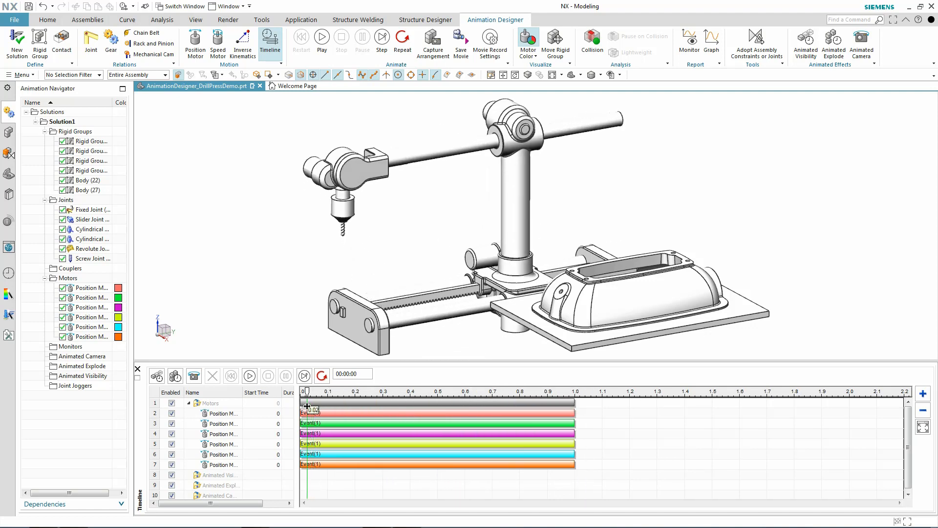
# Step: Create a position motor on the drill bit's screw joint using the Angle method with a speed of 1000, and play the animation
pyautogui.click(198, 46)
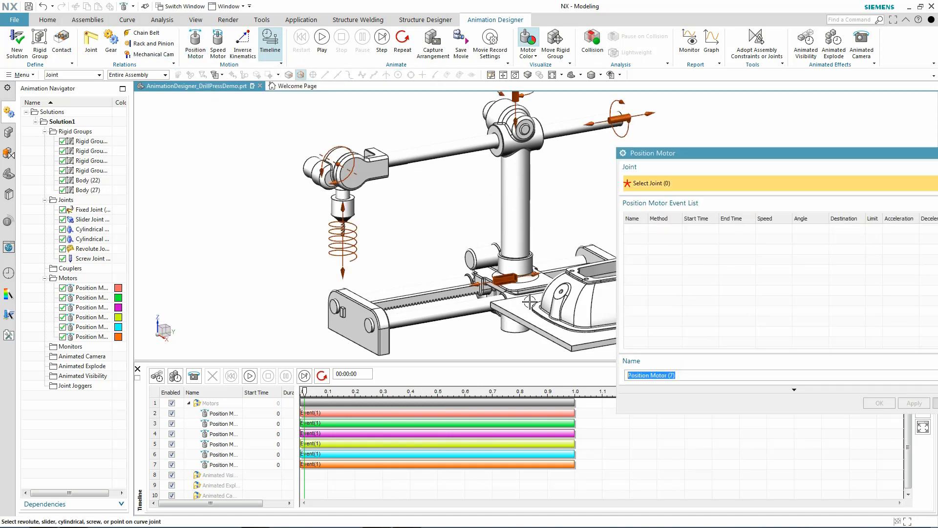
pyautogui.click(343, 238)
pyautogui.click(631, 242)
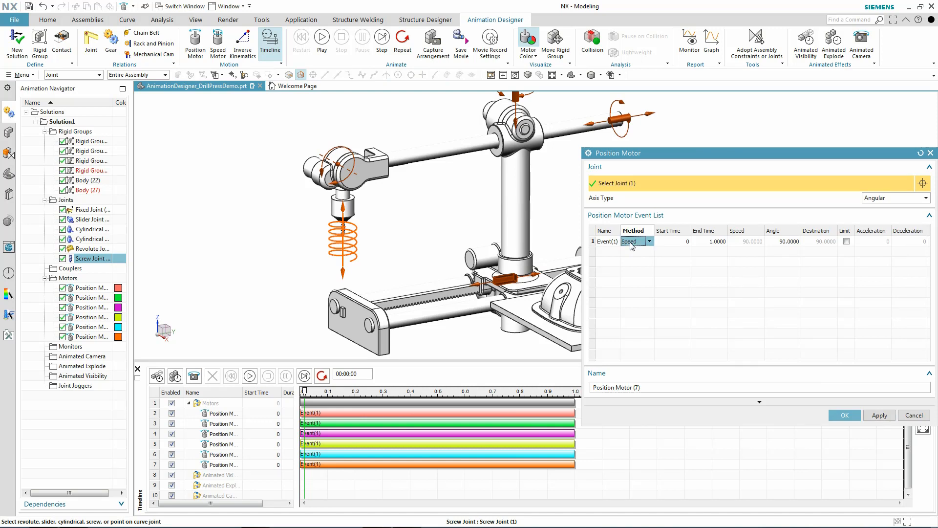
pyautogui.click(649, 241)
pyautogui.click(638, 260)
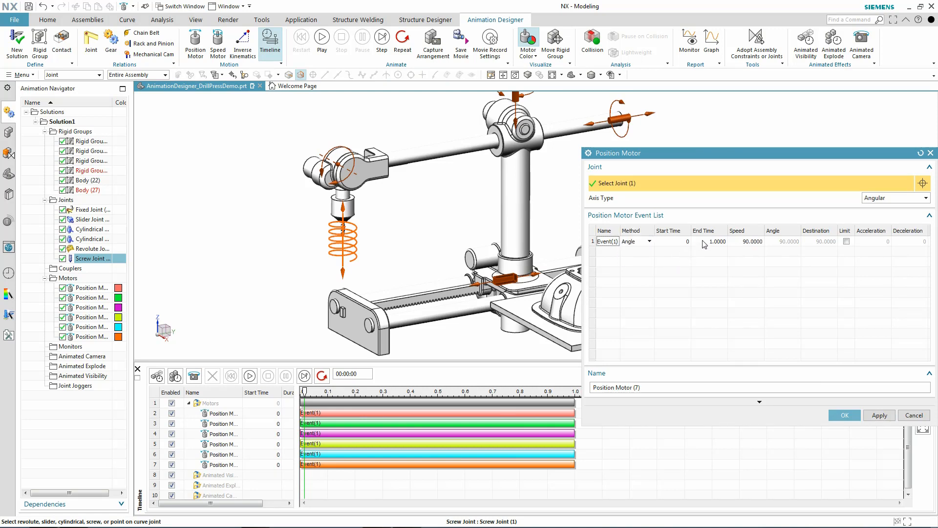
pyautogui.click(733, 241)
pyautogui.write('100')
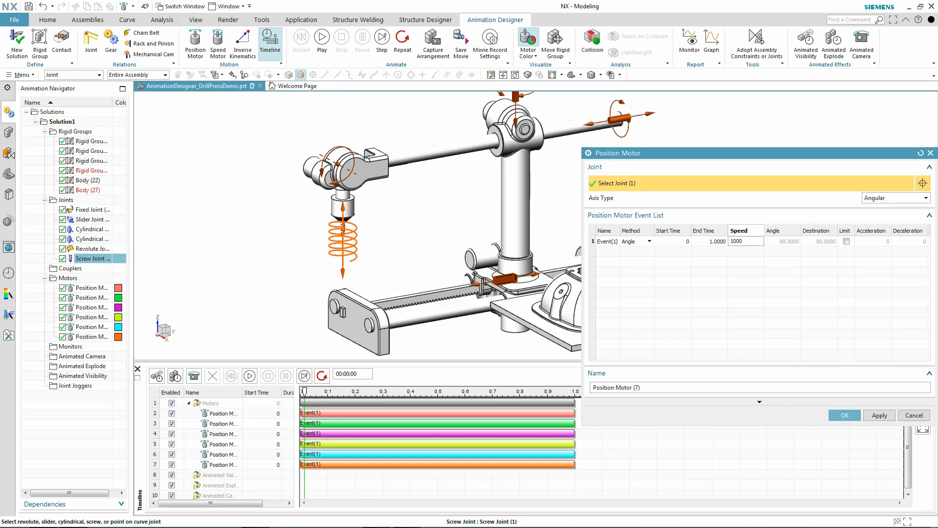
pyautogui.write('0')
pyautogui.press('Tab')
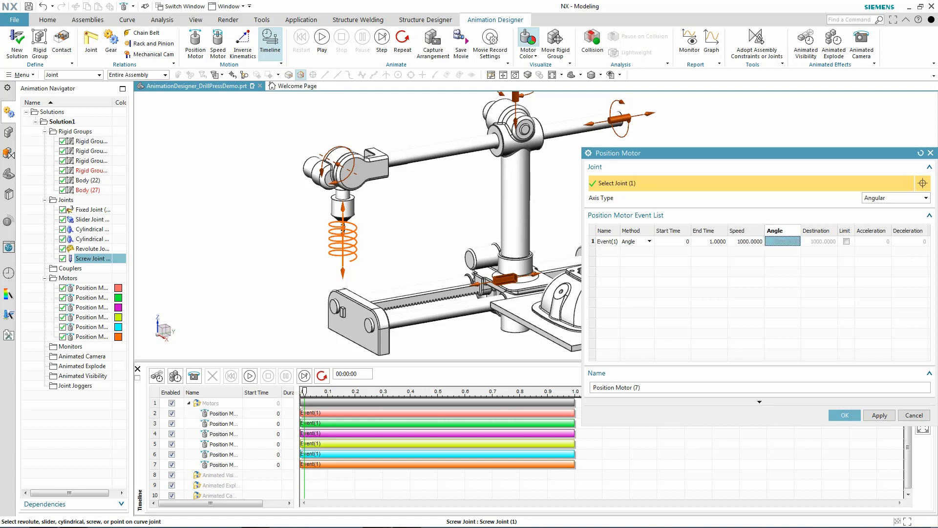
pyautogui.click(844, 414)
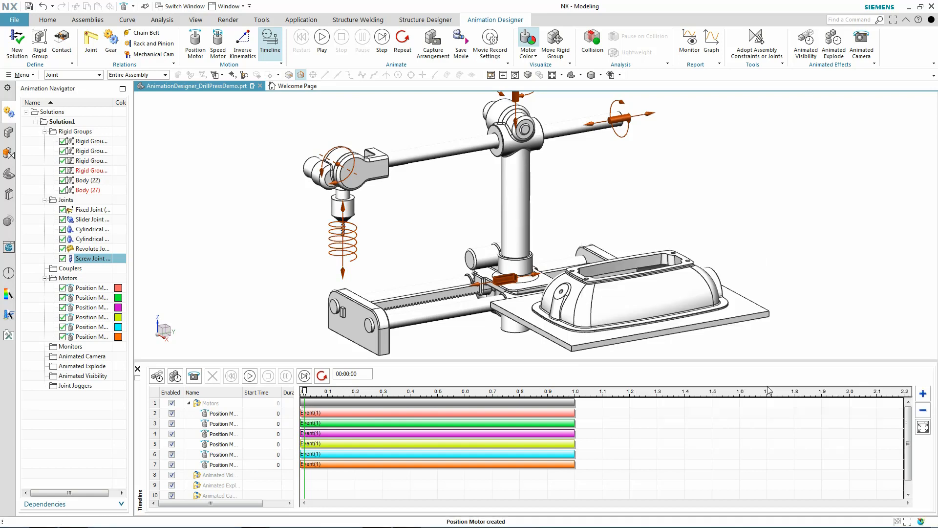
pyautogui.click(322, 40)
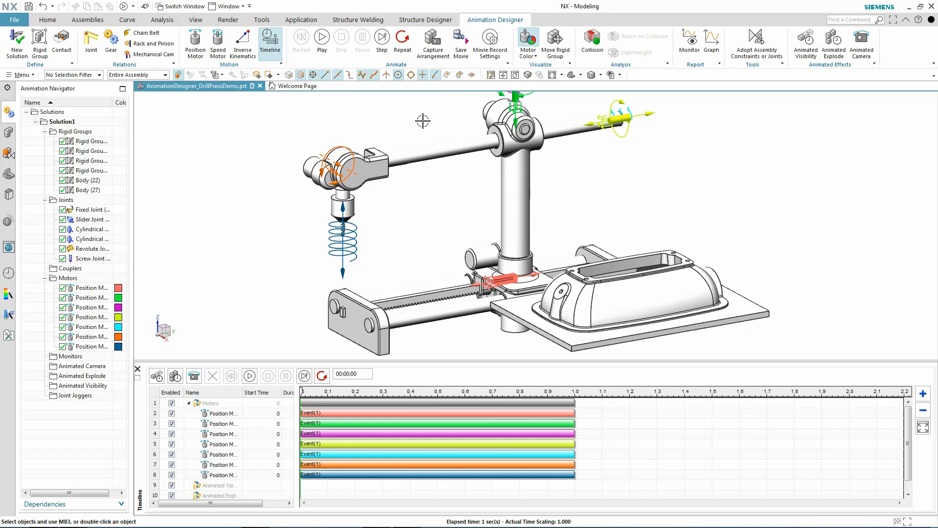
# Step: Turn off Motor Color so the model shows its original colors, and hide the joints in the 3D graphic window
pyautogui.rightClick(72, 201)
pyautogui.click(170, 209)
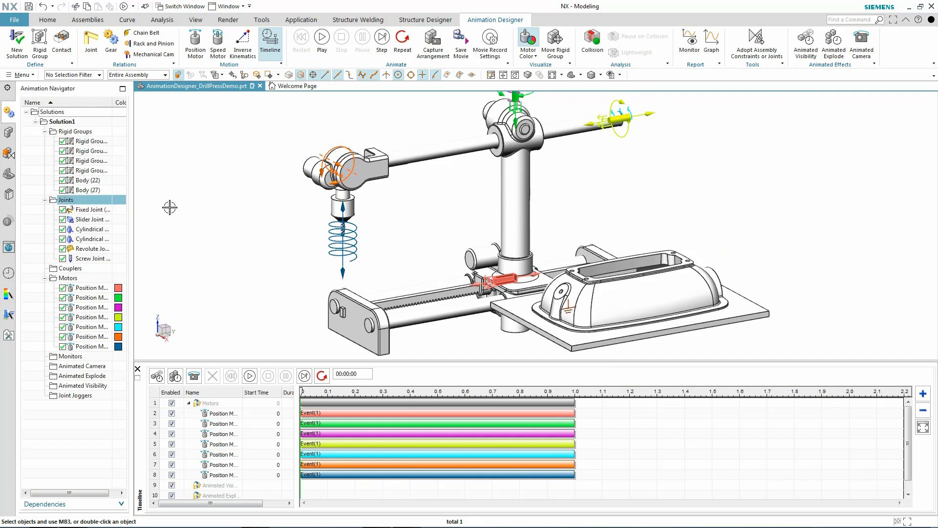
pyautogui.click(528, 41)
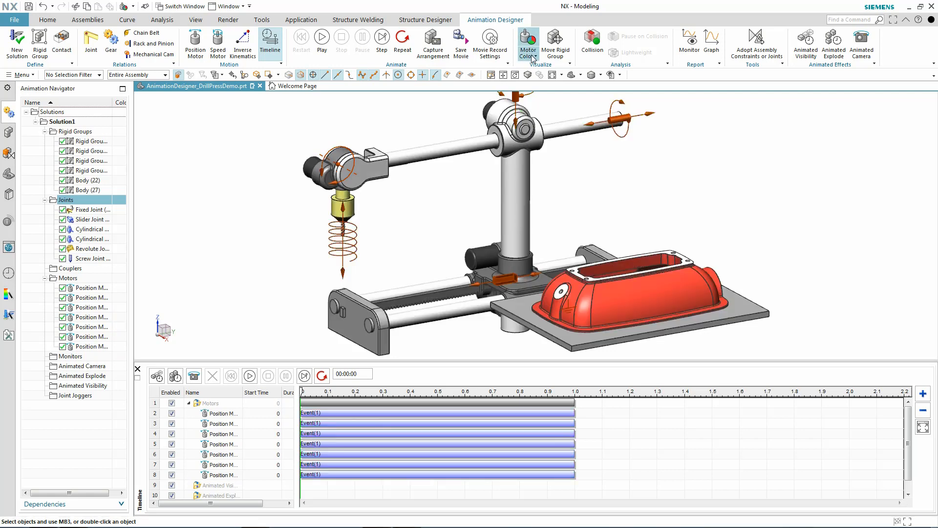
pyautogui.click(531, 40)
pyautogui.click(531, 40)
pyautogui.rightClick(93, 205)
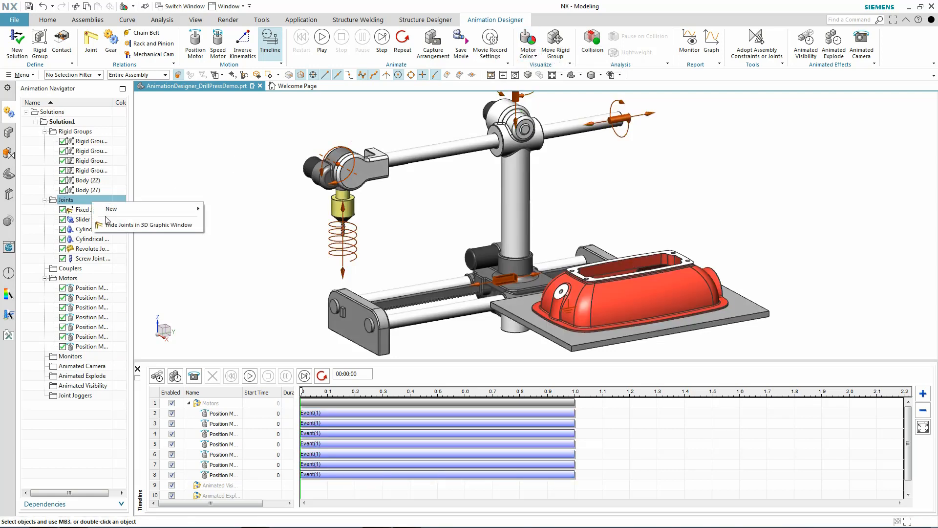
pyautogui.click(110, 226)
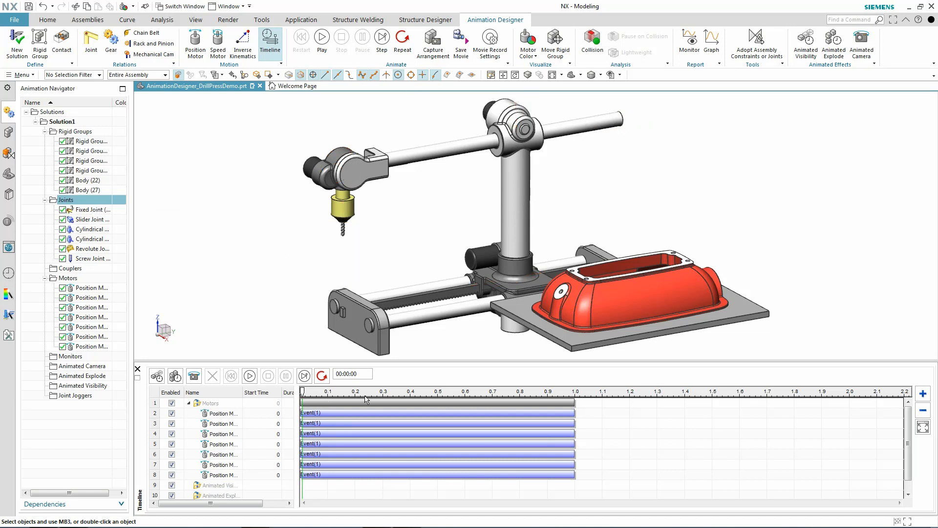
# Step: Scrub the start of the animation, return to time 0, and move the screw joint motor's event to start at 1 second
pyautogui.moveTo(322, 392); pyautogui.dragTo(290, 391)
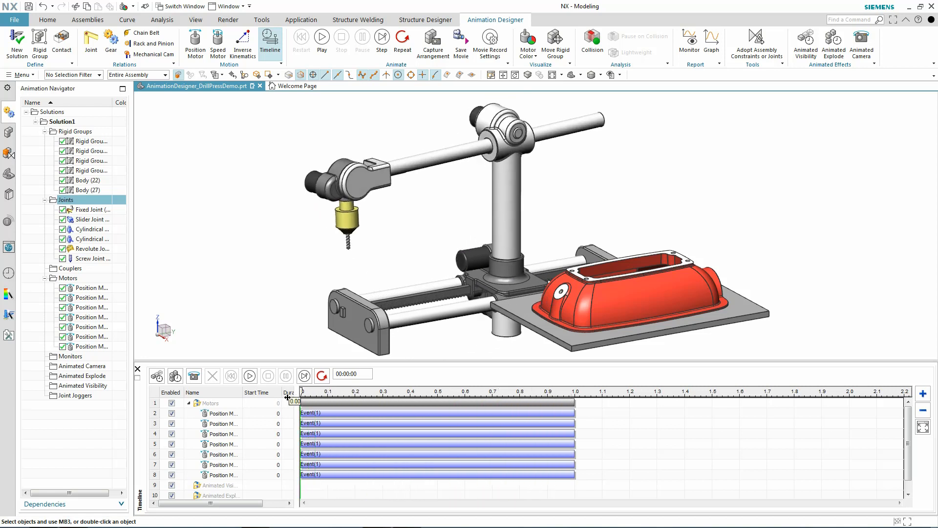
pyautogui.click(335, 475)
pyautogui.moveTo(365, 475); pyautogui.dragTo(638, 474)
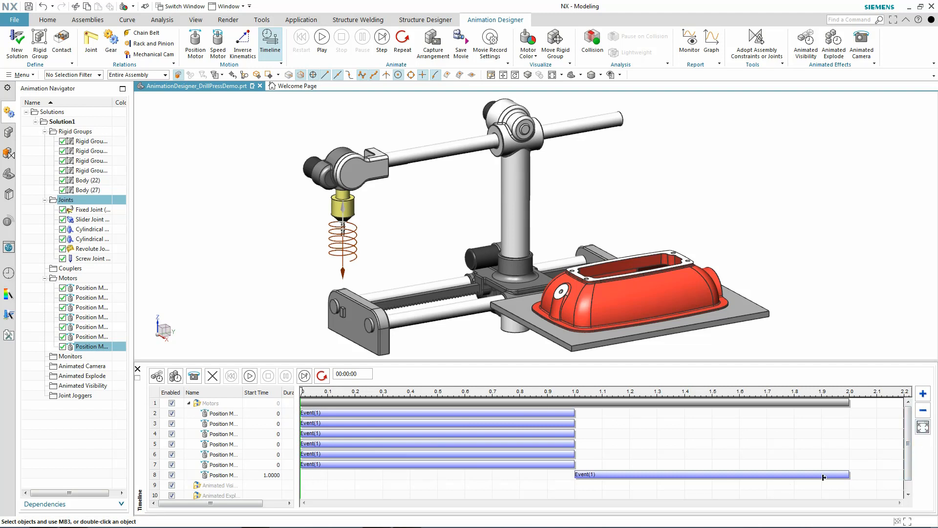
# Step: Mirror all the motor events on the timeline so the motions reverse, and play the complete animation
pyautogui.moveTo(806, 479); pyautogui.dragTo(296, 403)
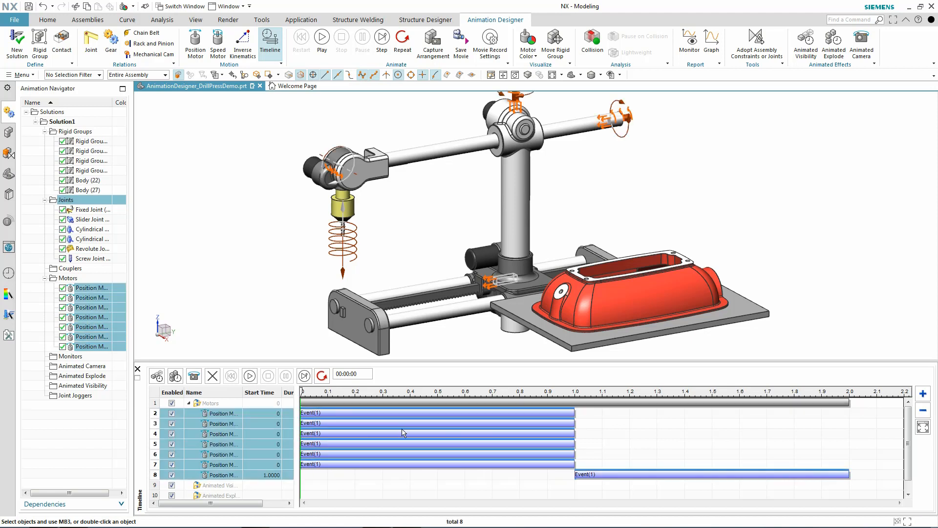
pyautogui.rightClick(403, 433)
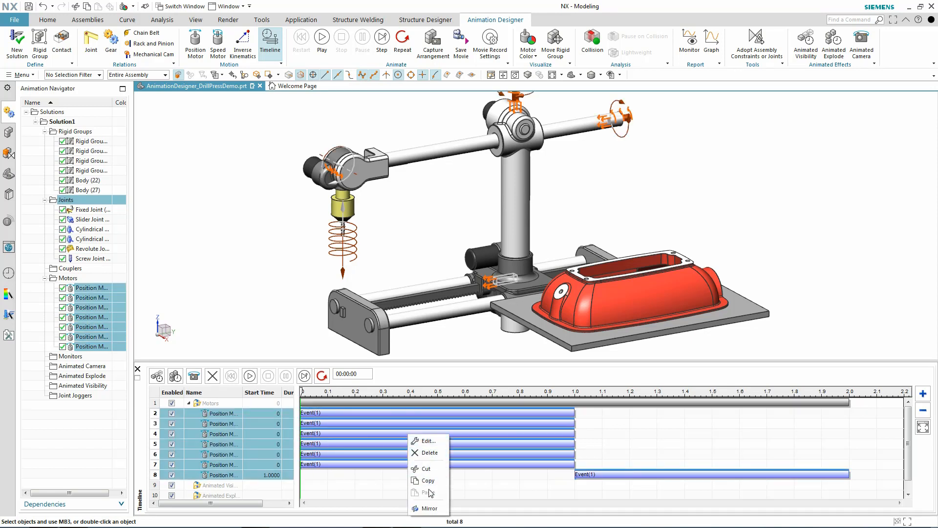
pyautogui.click(430, 512)
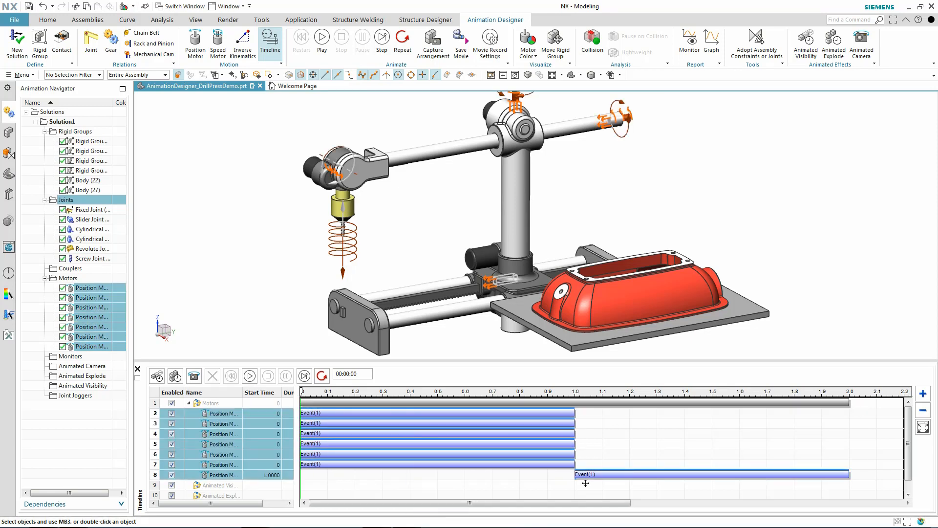
pyautogui.click(924, 429)
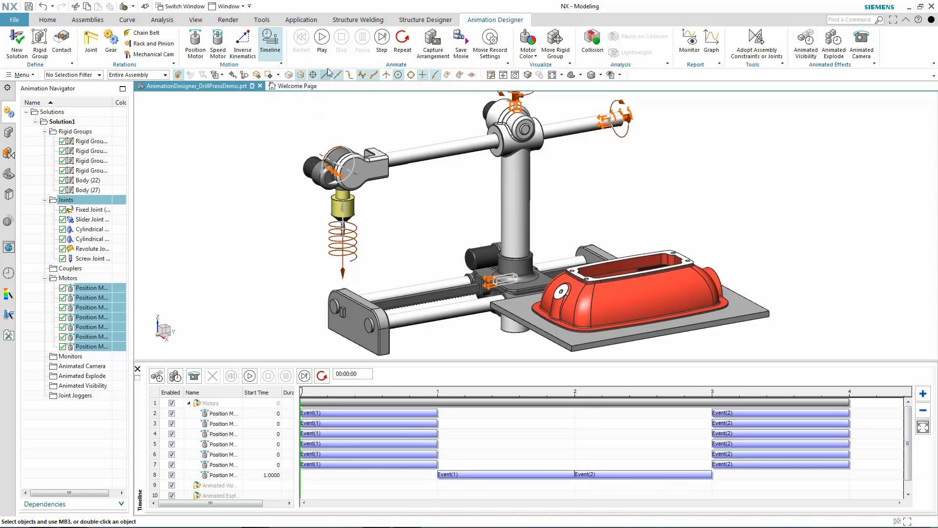
pyautogui.click(322, 38)
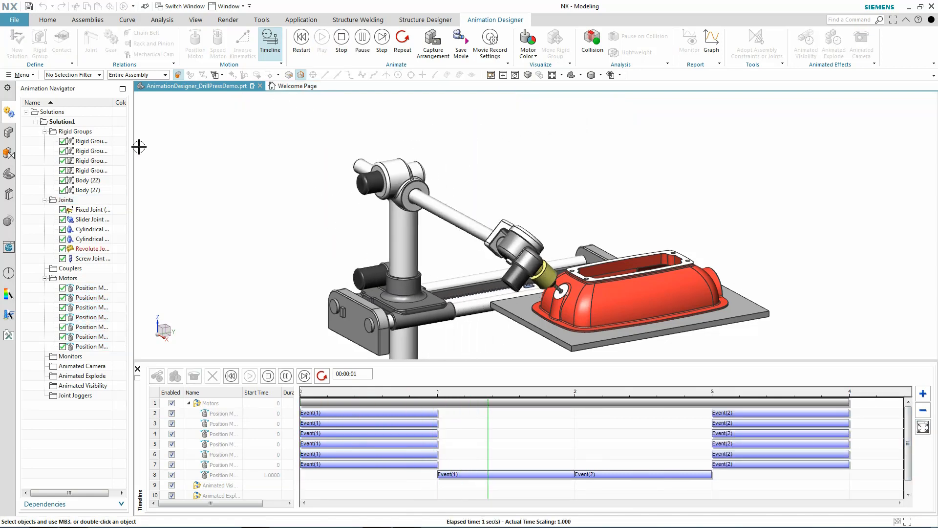